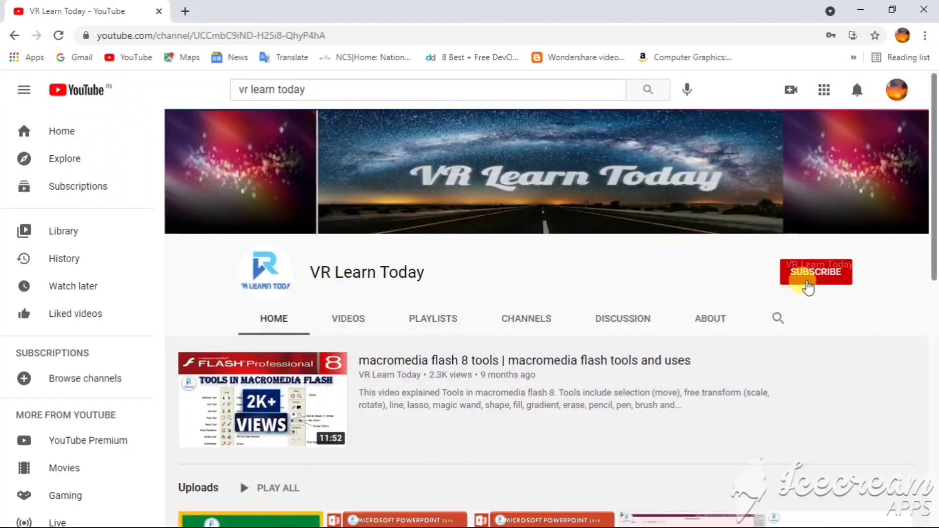
Subscribe to the VR Learn Today YouTube channel with All notifications turned on
{"action": "left_click", "coordinate": [807, 285]}
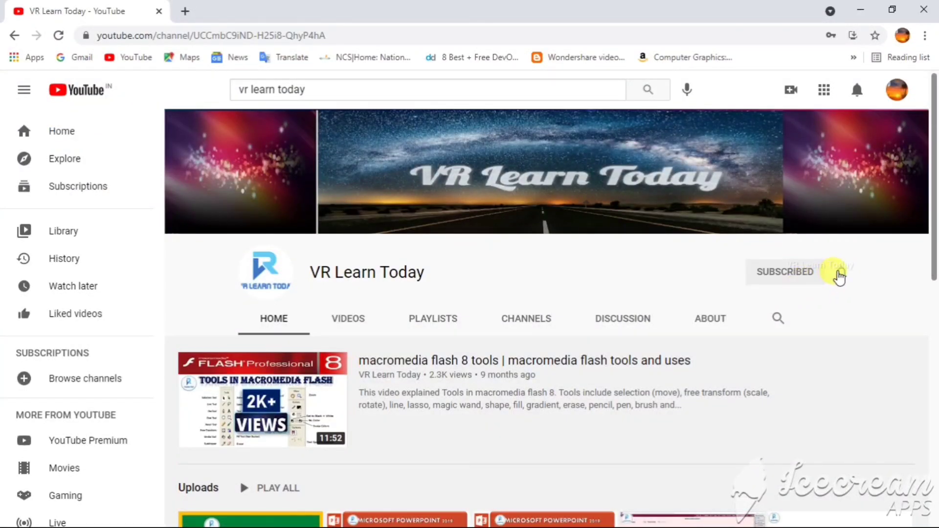
{"action": "left_click", "coordinate": [838, 277]}
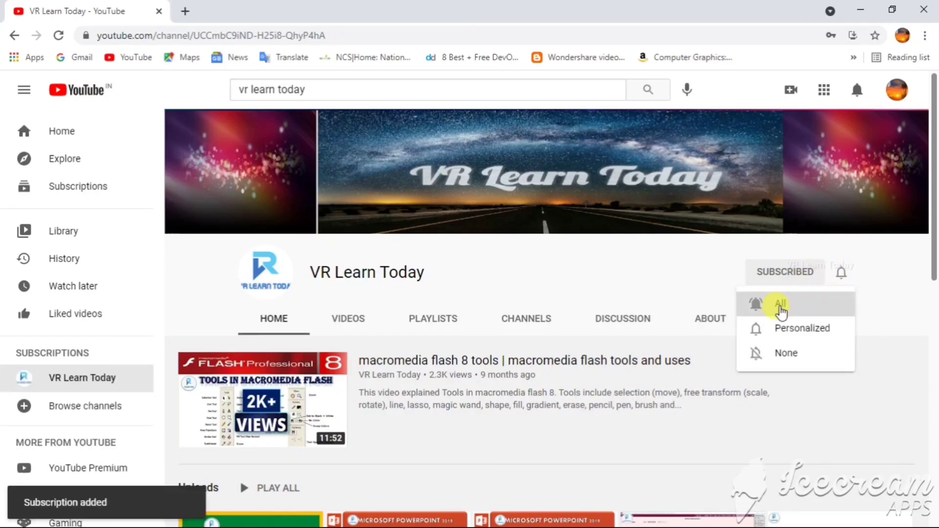
{"action": "left_click", "coordinate": [779, 311]}
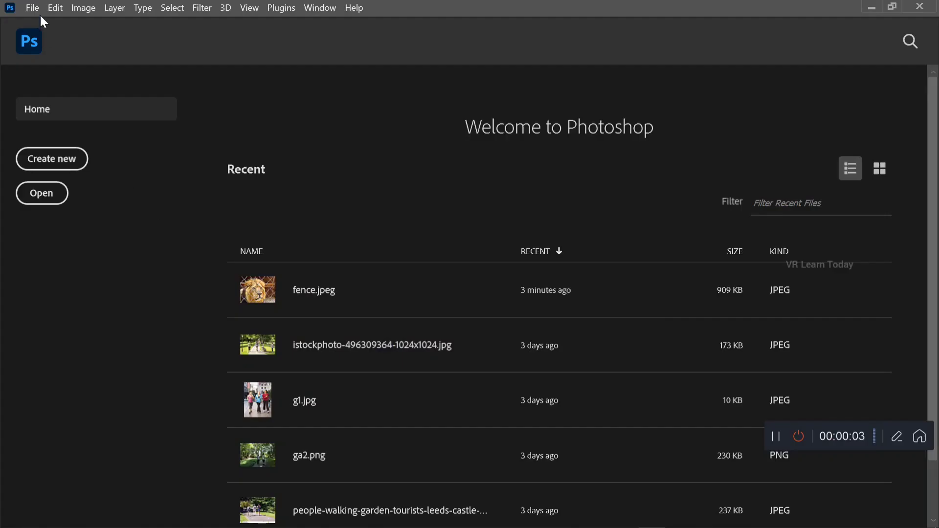
{"action": "left_click", "coordinate": [39, 14]}
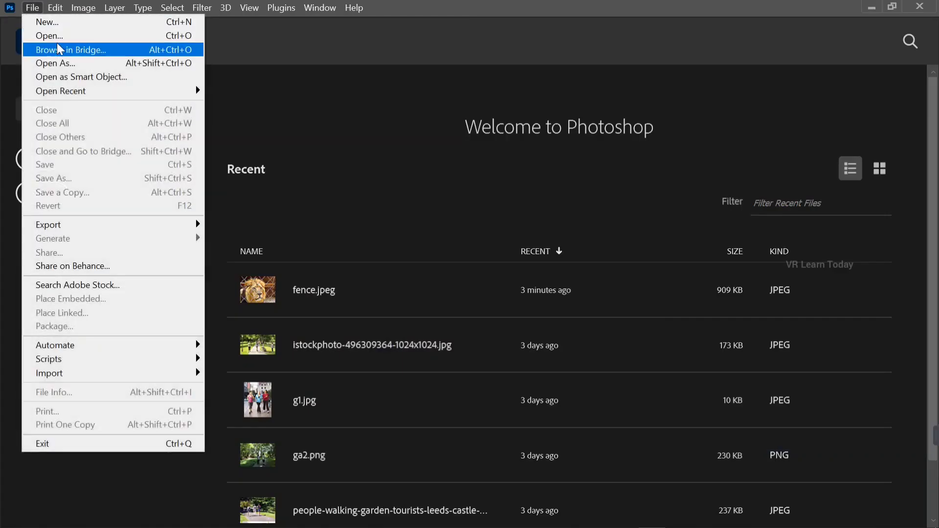
Open fence.jpeg from the VR folder in Photoshop
{"action": "left_click", "coordinate": [65, 36]}
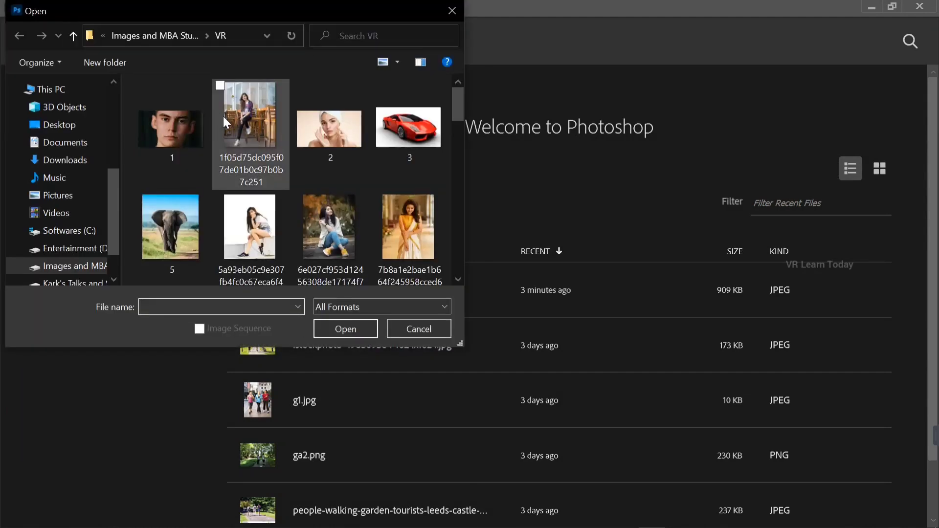
{"action": "left_click", "coordinate": [224, 118]}
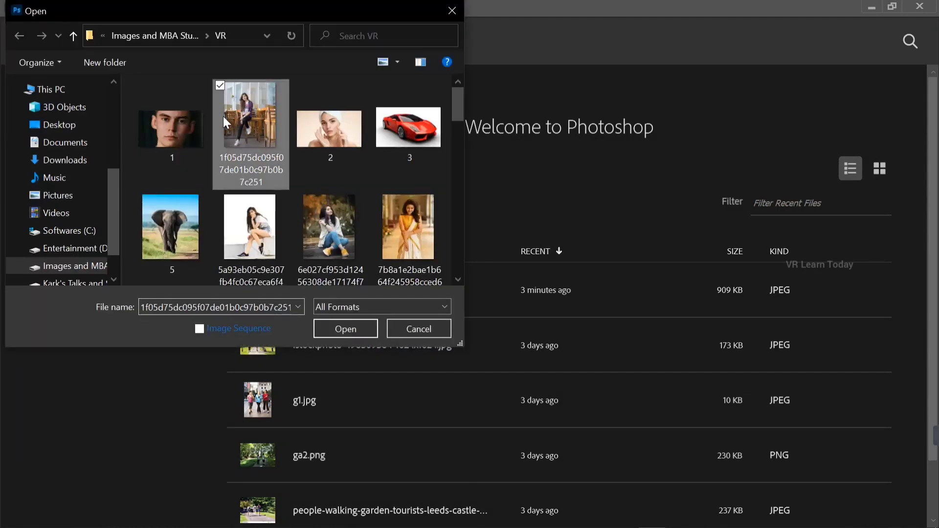
{"action": "key", "text": "f"}
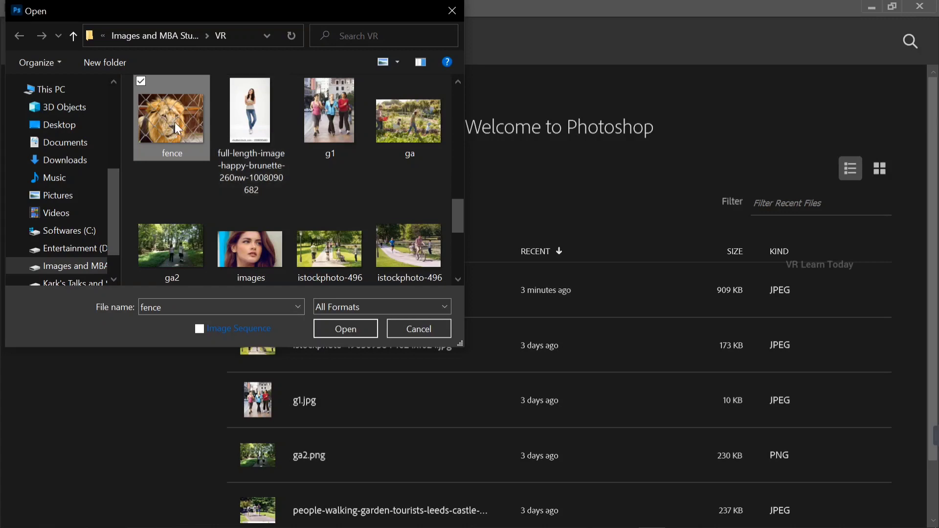
{"action": "left_click", "coordinate": [341, 329]}
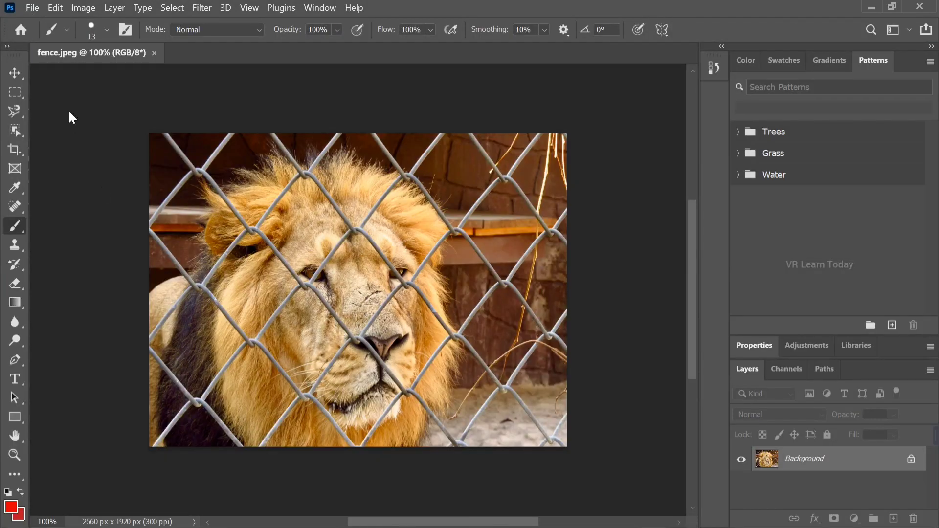
Duplicate the image as 'fence copy' and close the original fence.jpeg document
{"action": "left_click", "coordinate": [86, 8]}
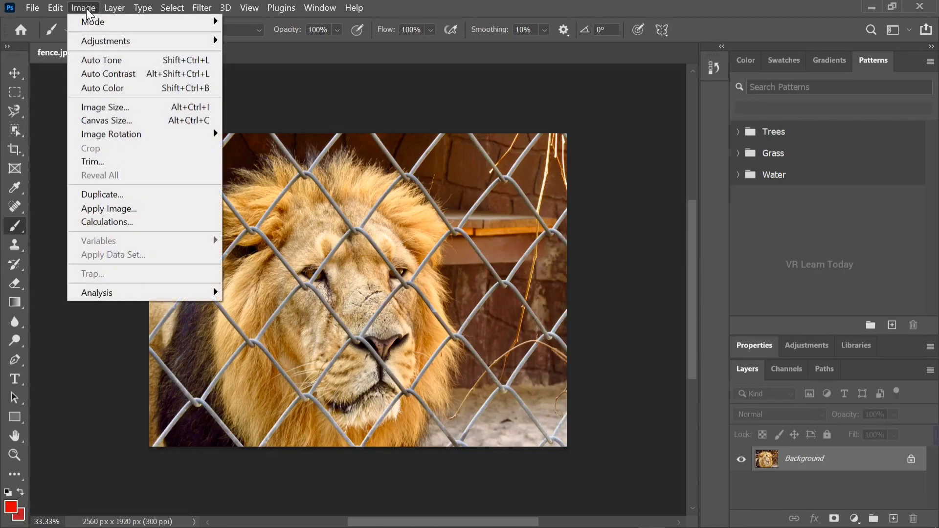
{"action": "left_click", "coordinate": [181, 194]}
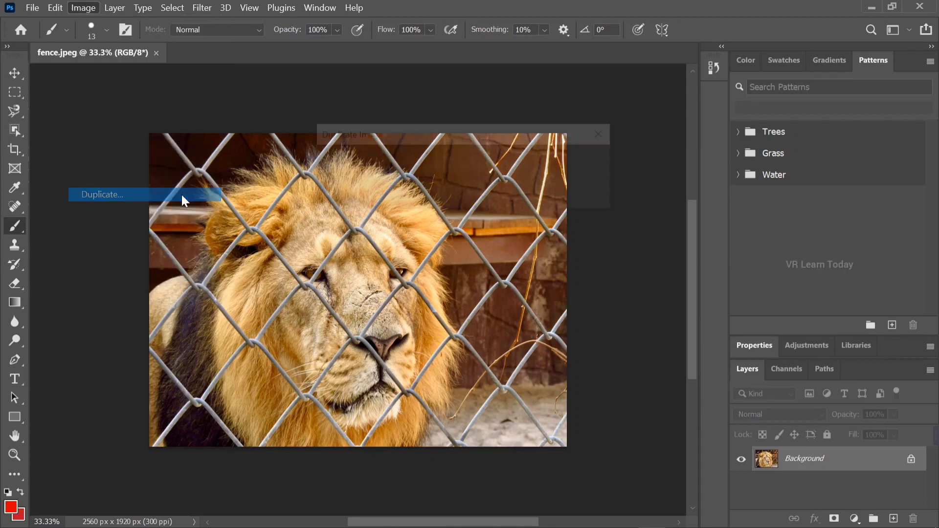
{"action": "key", "text": "Return"}
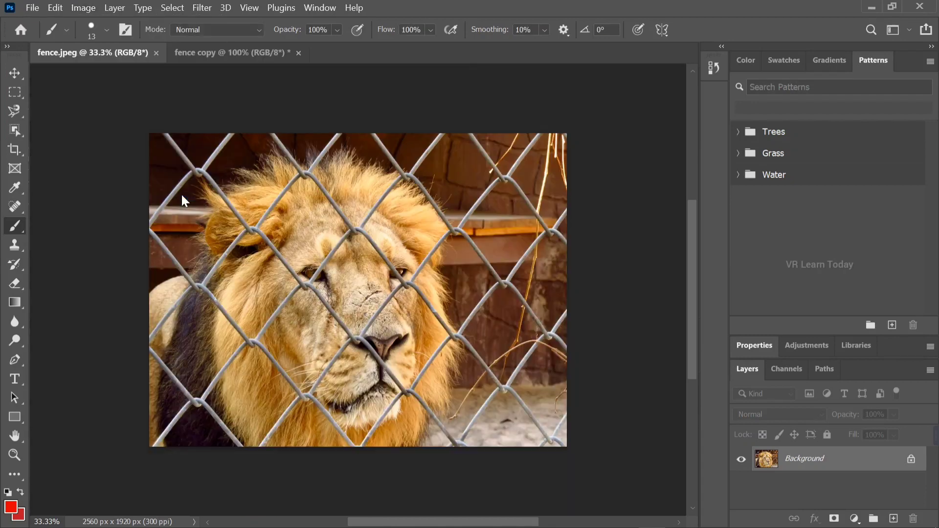
{"action": "left_click", "coordinate": [156, 53]}
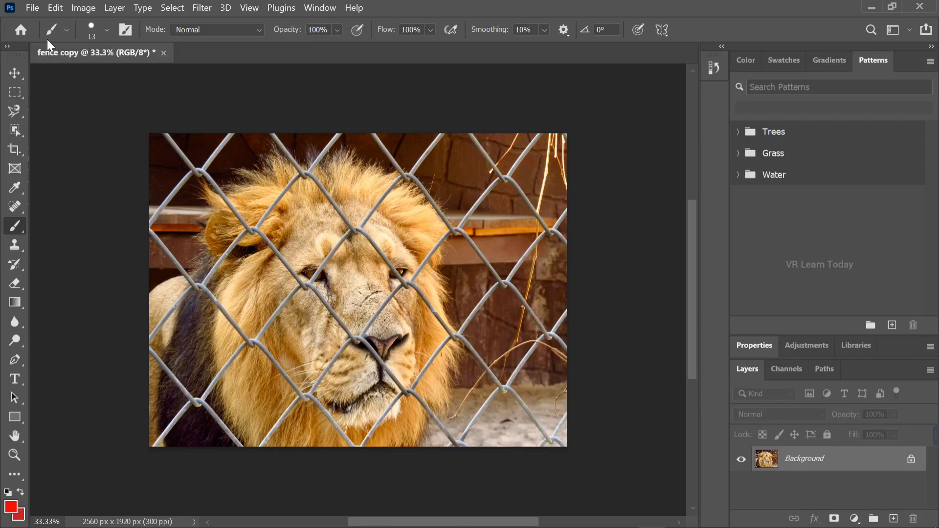
Select the Hard Round brush and add an empty Layer 1 above Background
{"action": "right_click", "coordinate": [25, 232]}
{"action": "left_click", "coordinate": [54, 221]}
{"action": "left_click", "coordinate": [105, 31]}
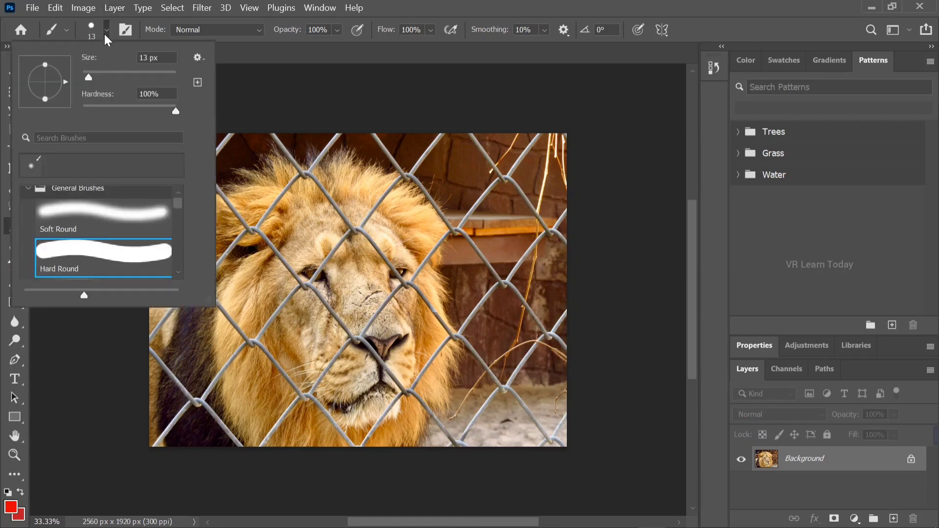
{"action": "left_click", "coordinate": [101, 137]}
{"action": "type", "text": "h"}
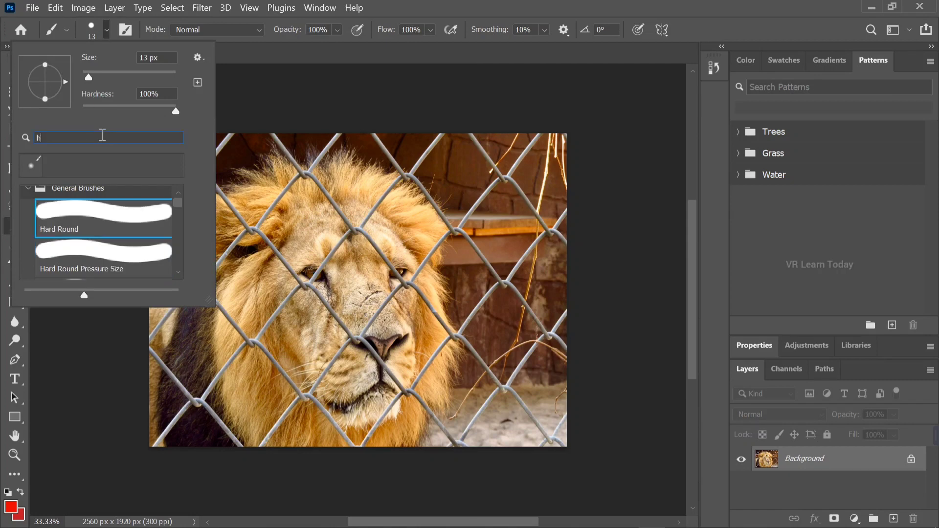
{"action": "type", "text": "ard"}
{"action": "double_click", "coordinate": [100, 227]}
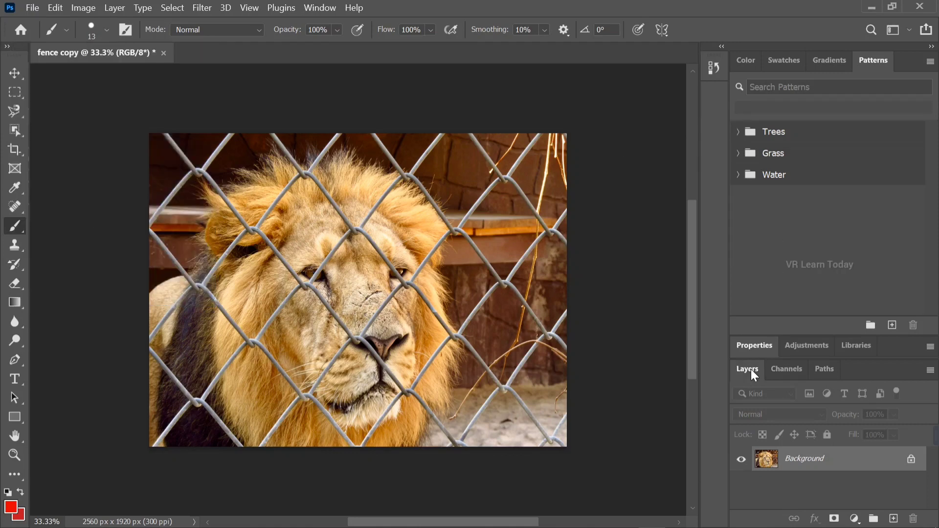
{"action": "left_click", "coordinate": [893, 519]}
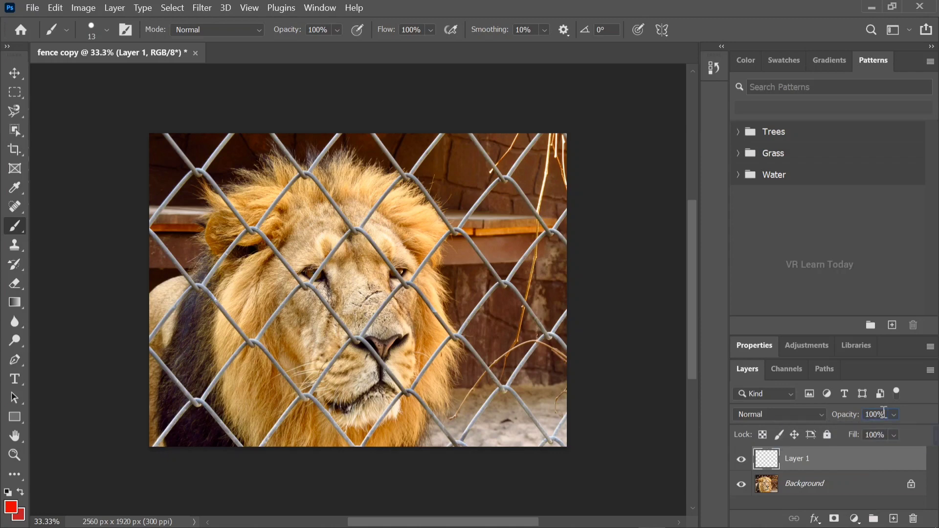
{"action": "key", "text": "BackSpace"}
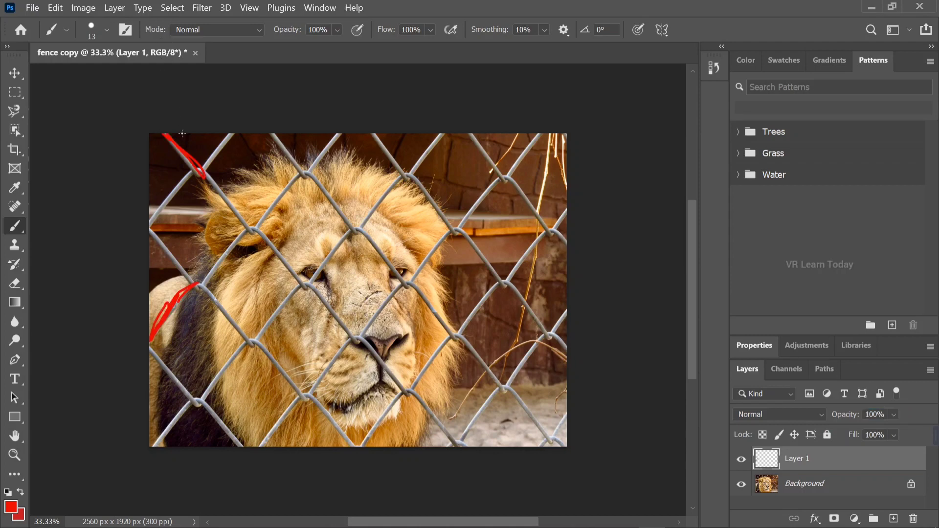
Increase the brush size to 56 px
{"action": "left_click", "coordinate": [89, 25]}
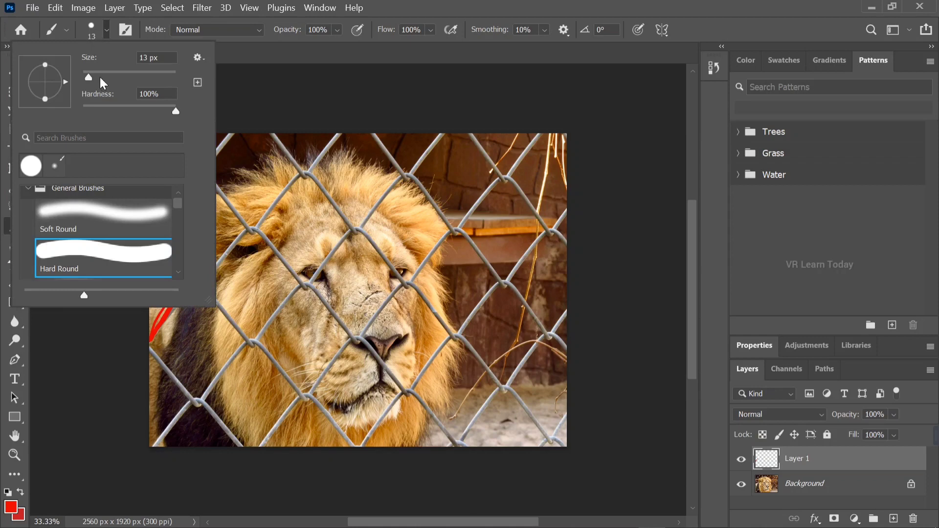
{"action": "left_click", "coordinate": [100, 77]}
{"action": "left_click", "coordinate": [108, 77]}
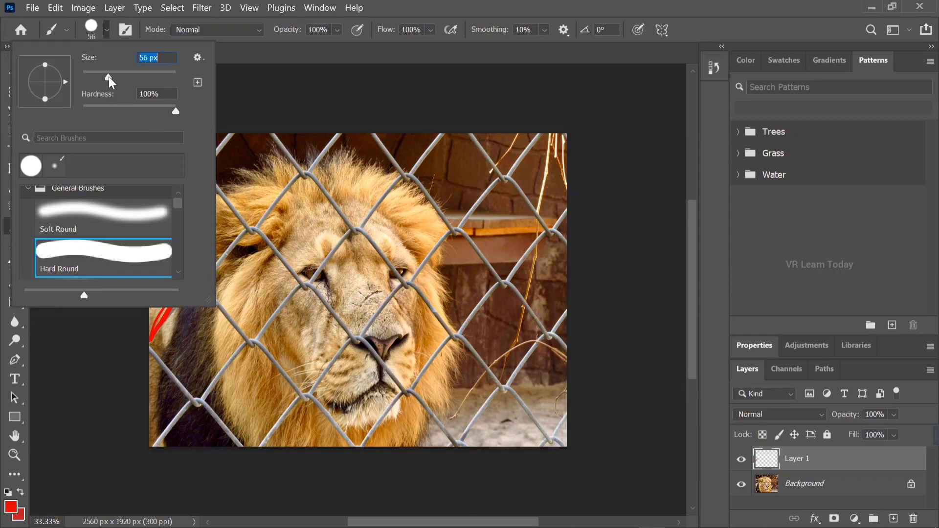
{"action": "left_click", "coordinate": [241, 217]}
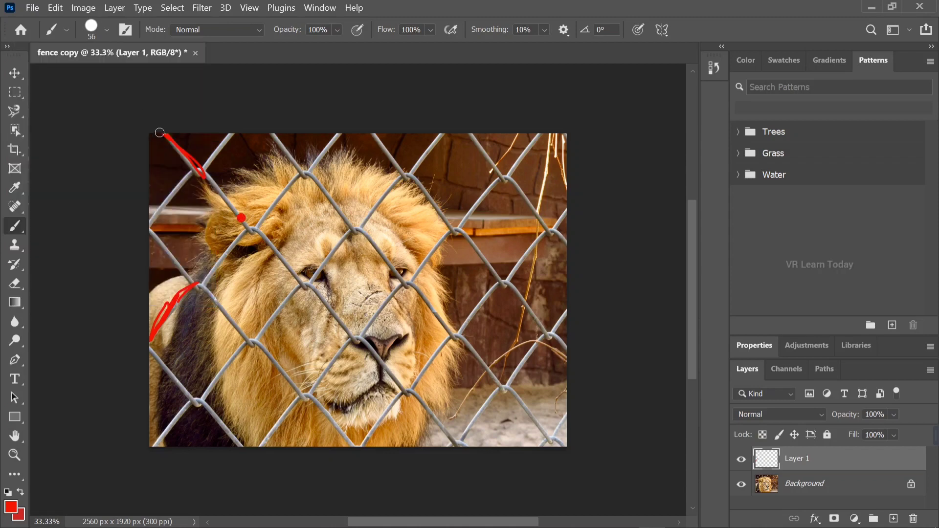
Paint red over the fence wires across the top, sides, and lion's face
{"action": "mouse_move", "coordinate": [171, 137]}
{"action": "left_mouse_down"}
{"action": "mouse_move", "coordinate": [205, 171]}
{"action": "mouse_move", "coordinate": [228, 139]}
{"action": "mouse_move", "coordinate": [182, 176]}
{"action": "mouse_move", "coordinate": [274, 206]}
{"action": "mouse_move", "coordinate": [294, 167]}
{"action": "mouse_move", "coordinate": [362, 225]}
{"action": "mouse_move", "coordinate": [403, 171]}
{"action": "left_mouse_up"}
{"action": "mouse_move", "coordinate": [377, 137]}
{"action": "left_mouse_down"}
{"action": "mouse_move", "coordinate": [420, 186]}
{"action": "mouse_move", "coordinate": [538, 132]}
{"action": "left_mouse_up"}
{"action": "mouse_move", "coordinate": [475, 142]}
{"action": "left_mouse_down"}
{"action": "mouse_move", "coordinate": [564, 239]}
{"action": "mouse_move", "coordinate": [463, 227]}
{"action": "mouse_move", "coordinate": [460, 337]}
{"action": "mouse_move", "coordinate": [563, 342]}
{"action": "mouse_move", "coordinate": [562, 357]}
{"action": "left_mouse_up"}
{"action": "mouse_move", "coordinate": [533, 445]}
{"action": "left_mouse_down"}
{"action": "mouse_move", "coordinate": [553, 423]}
{"action": "mouse_move", "coordinate": [458, 336]}
{"action": "left_mouse_up"}
{"action": "mouse_move", "coordinate": [541, 338]}
{"action": "left_mouse_down"}
{"action": "mouse_move", "coordinate": [468, 426]}
{"action": "mouse_move", "coordinate": [399, 393]}
{"action": "mouse_move", "coordinate": [254, 440]}
{"action": "mouse_move", "coordinate": [162, 411]}
{"action": "mouse_move", "coordinate": [291, 408]}
{"action": "left_mouse_up"}
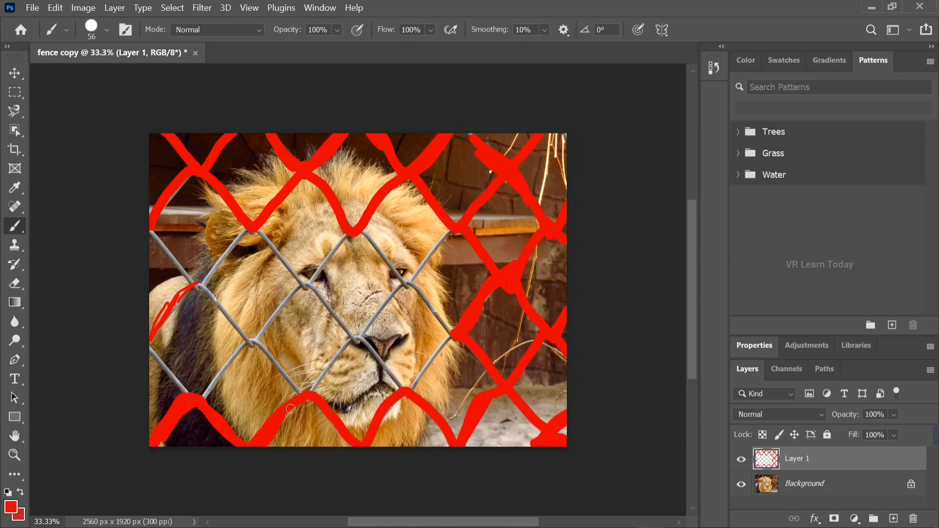
{"action": "mouse_move", "coordinate": [140, 222]}
{"action": "left_mouse_down"}
{"action": "mouse_move", "coordinate": [313, 388]}
{"action": "mouse_move", "coordinate": [149, 322]}
{"action": "mouse_move", "coordinate": [196, 276]}
{"action": "mouse_move", "coordinate": [284, 264]}
{"action": "mouse_move", "coordinate": [404, 390]}
{"action": "mouse_move", "coordinate": [455, 332]}
{"action": "mouse_move", "coordinate": [359, 227]}
{"action": "left_mouse_up"}
{"action": "left_click_drag", "start_coordinate": [247, 348], "coordinate": [346, 232]}
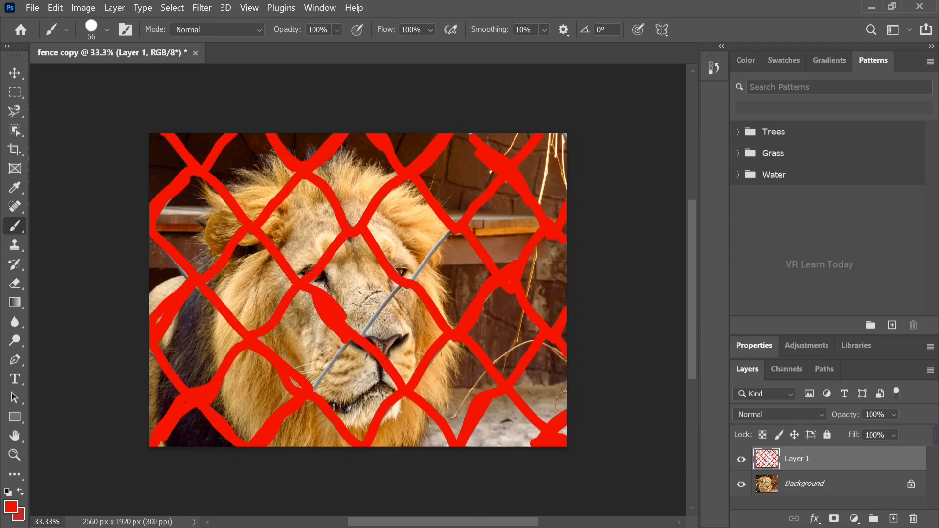
{"action": "left_click_drag", "start_coordinate": [313, 394], "coordinate": [447, 226]}
{"action": "left_click_drag", "start_coordinate": [447, 226], "coordinate": [399, 288]}
{"action": "left_click_drag", "start_coordinate": [188, 283], "coordinate": [158, 236]}
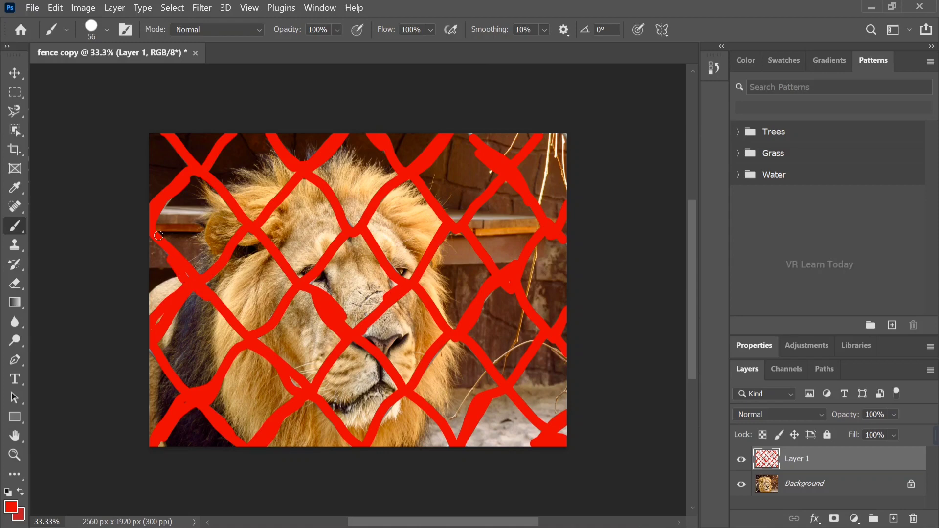
Load Layer 1's painted pixels as a selection, hide Layer 1, and activate Background
{"action": "right_click", "coordinate": [743, 460]}
{"action": "left_click", "coordinate": [771, 467]}
{"action": "right_click", "coordinate": [770, 464]}
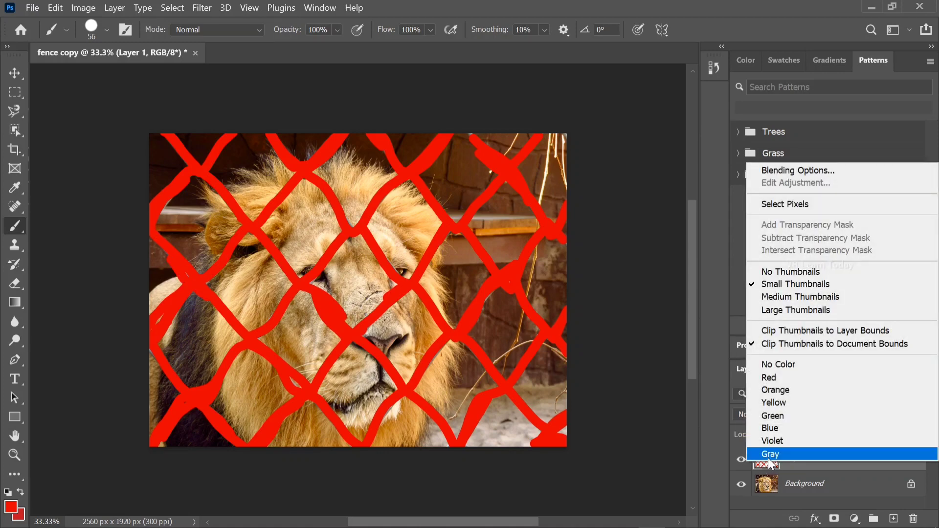
{"action": "left_click", "coordinate": [767, 204]}
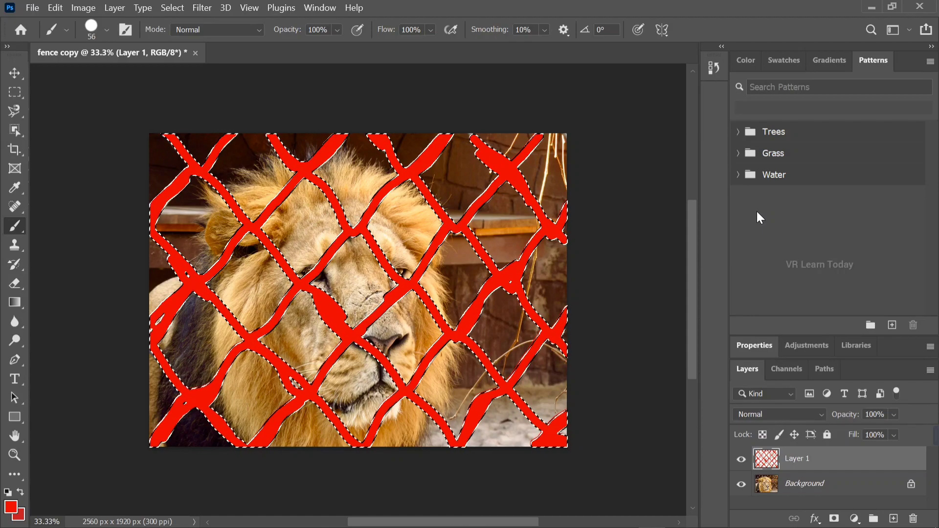
{"action": "left_click", "coordinate": [742, 461]}
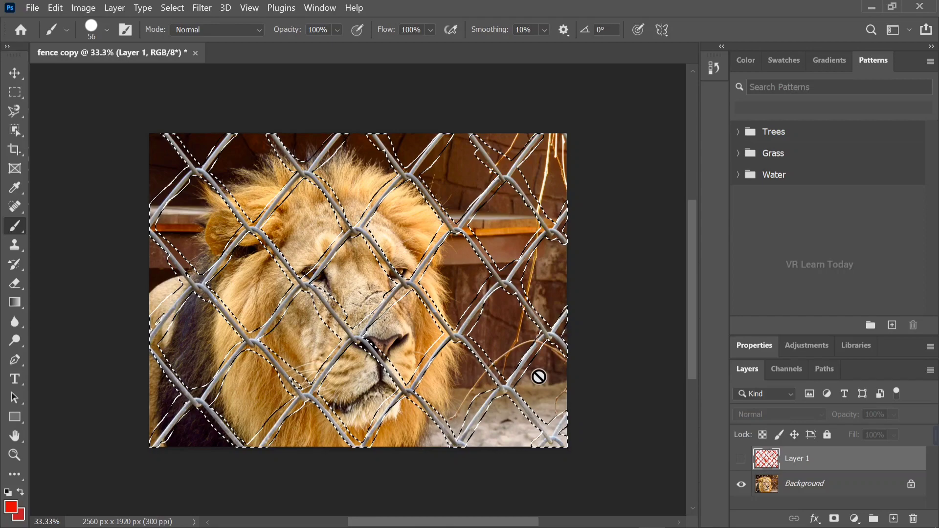
{"action": "left_click", "coordinate": [783, 489]}
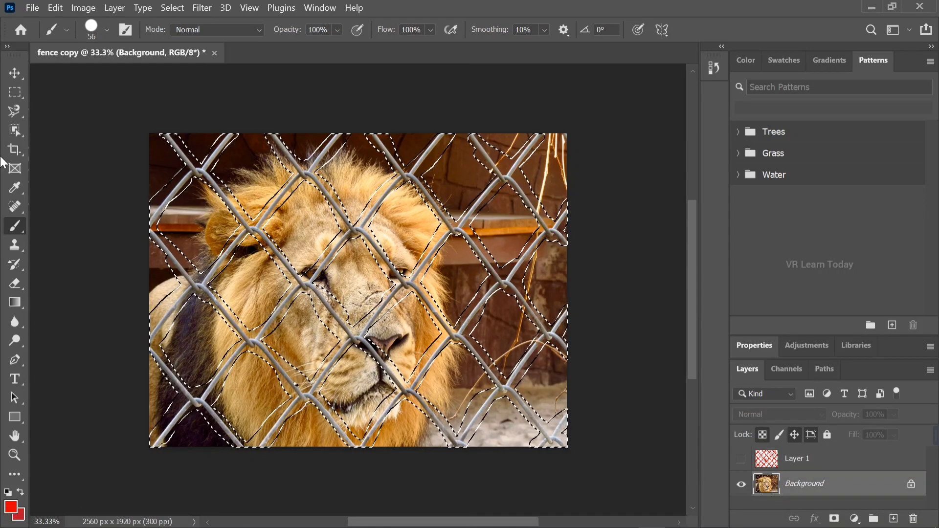
Fill the fence selection on Background using Content-Aware contents
{"action": "left_click", "coordinate": [54, 9]}
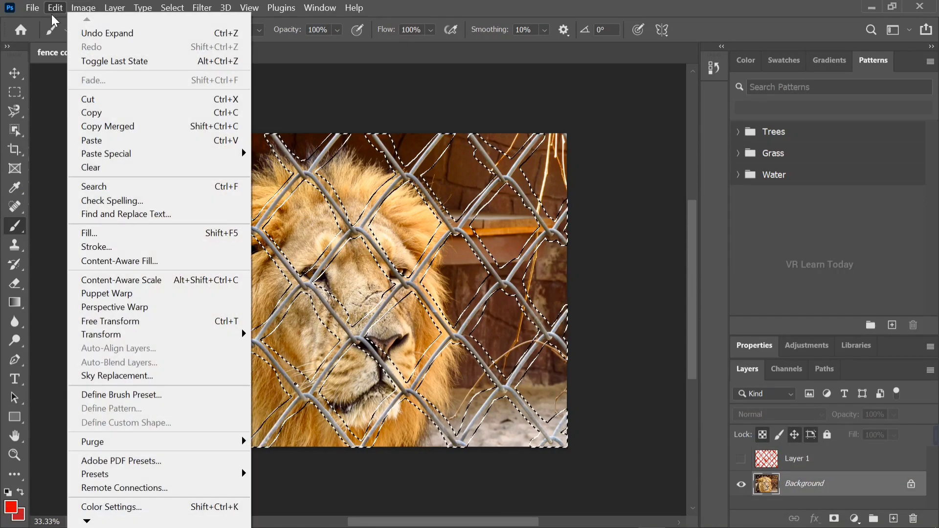
{"action": "left_click", "coordinate": [131, 232]}
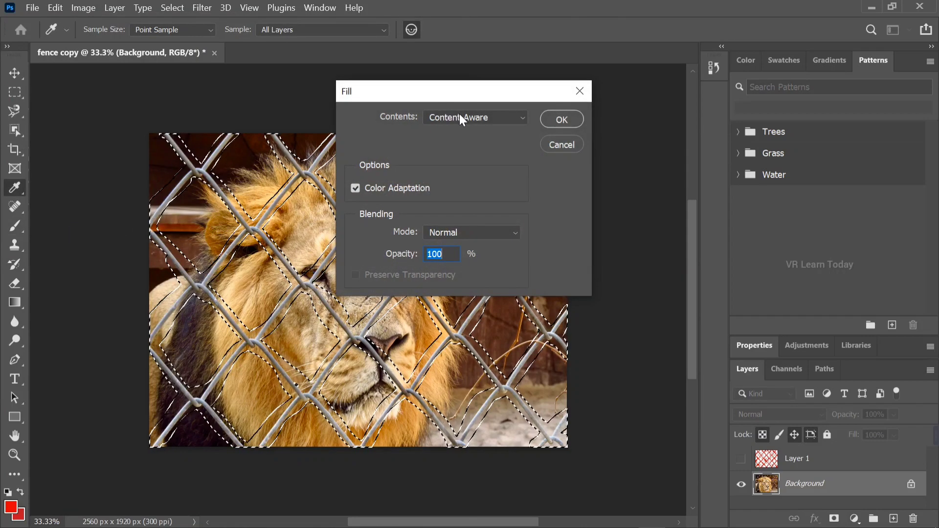
{"action": "left_click", "coordinate": [460, 117]}
{"action": "left_click", "coordinate": [455, 182]}
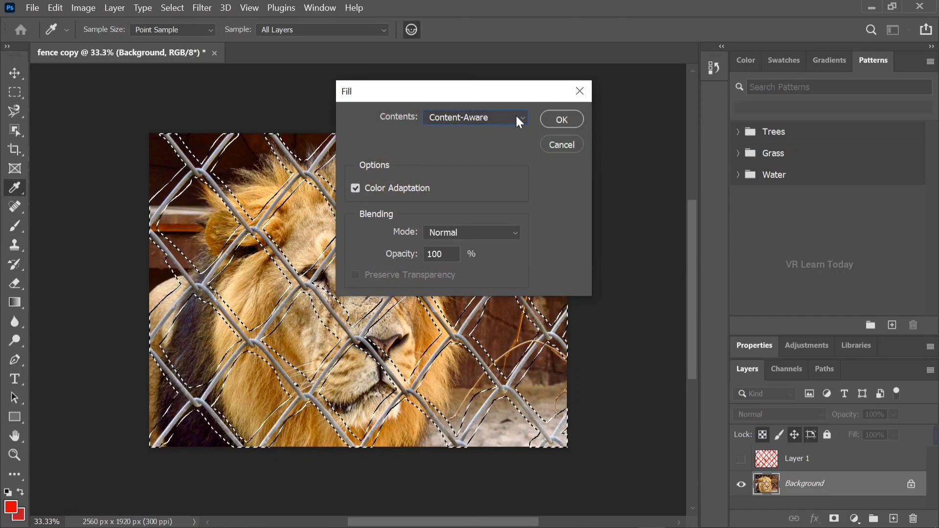
{"action": "left_click", "coordinate": [561, 120]}
{"action": "key", "text": "b"}
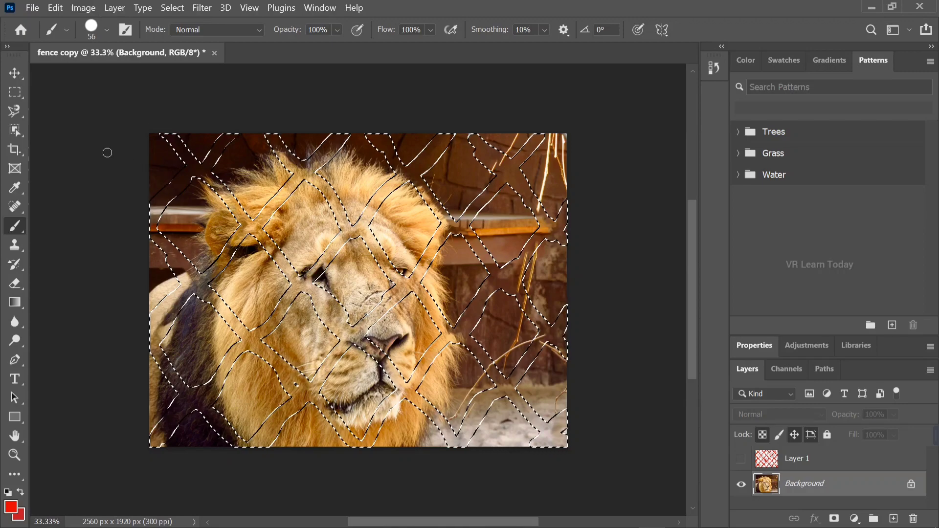
Switch to the Move tool and deselect to reveal the fence-free lion photo
{"action": "left_click", "coordinate": [15, 75]}
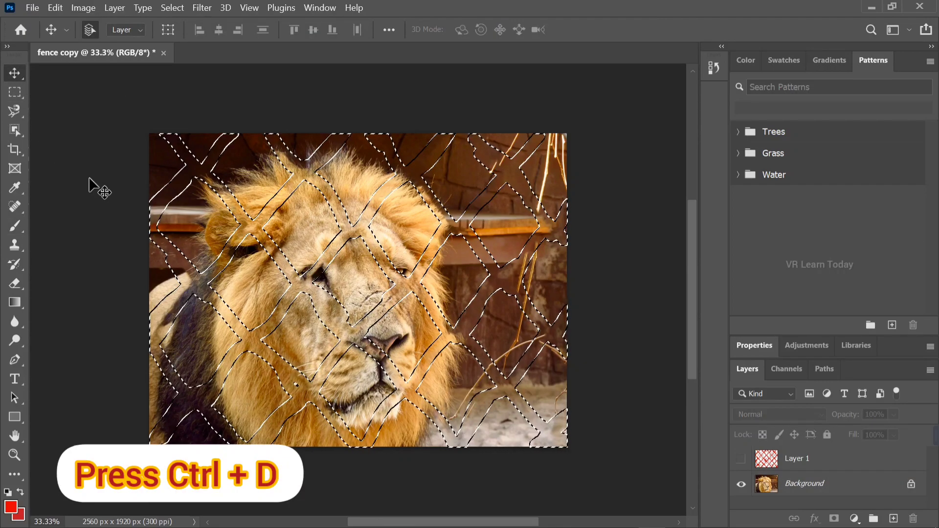
{"action": "key", "text": "ctrl+d"}
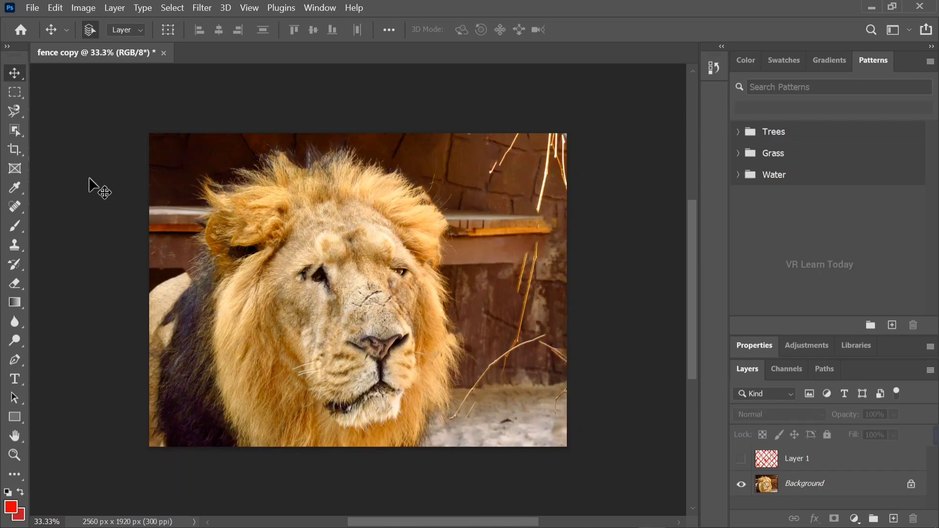